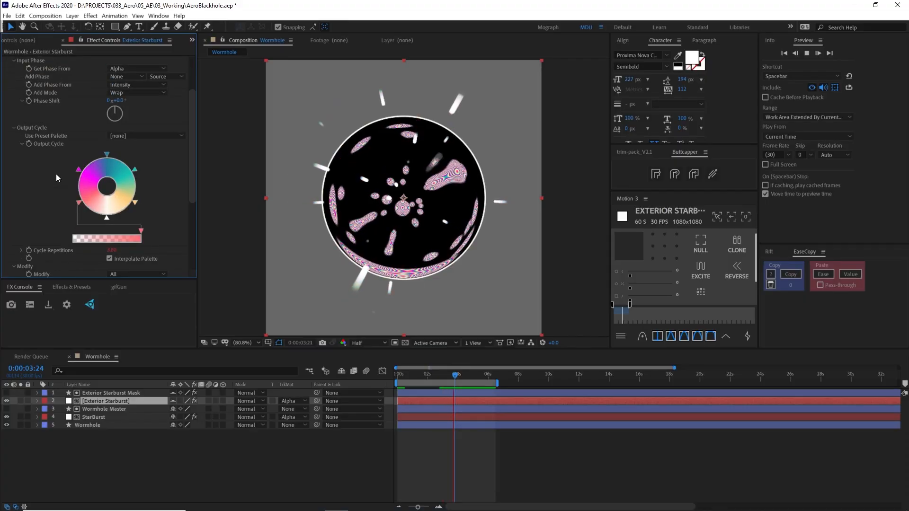
{"action": "scroll", "coordinate": [56, 174], "scroll_direction": "down", "scroll_amount": 5}
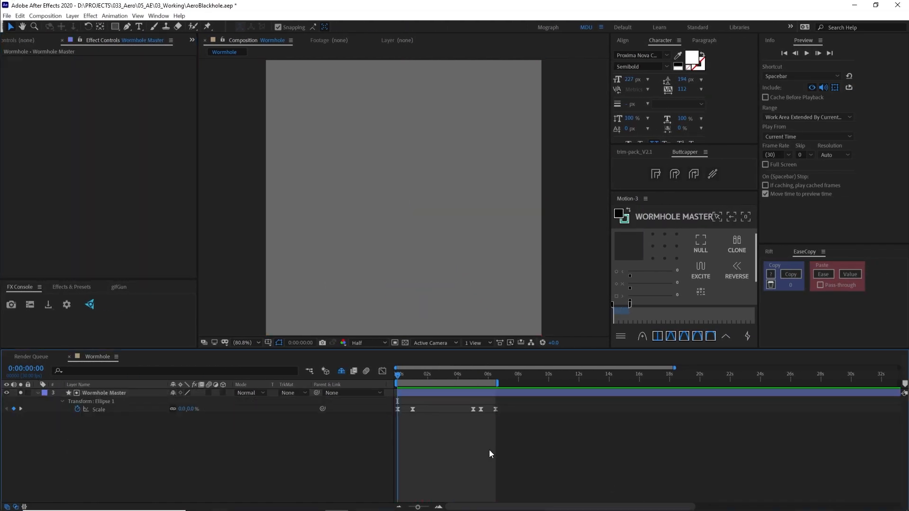
Preview Wormhole Master and expand the Twirl and CC Lens effect settings
{"action": "left_click", "coordinate": [426, 392]}
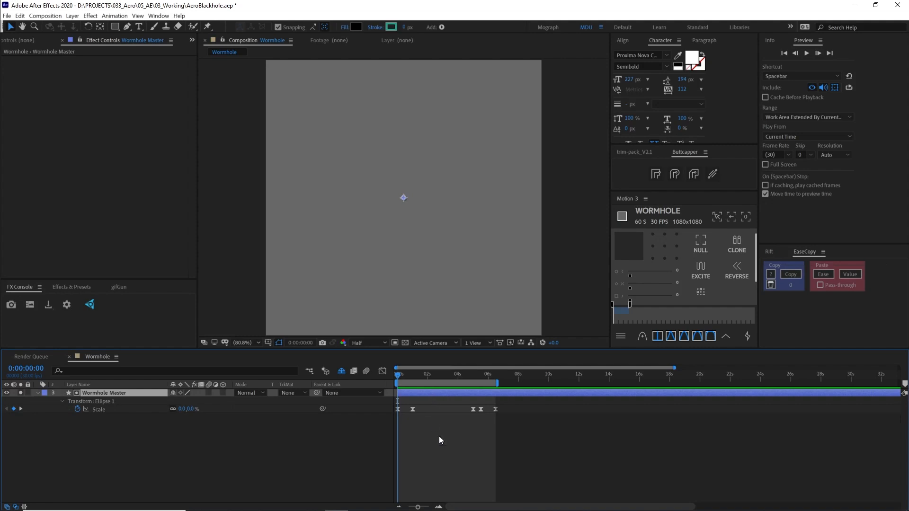
{"action": "key", "text": "space"}
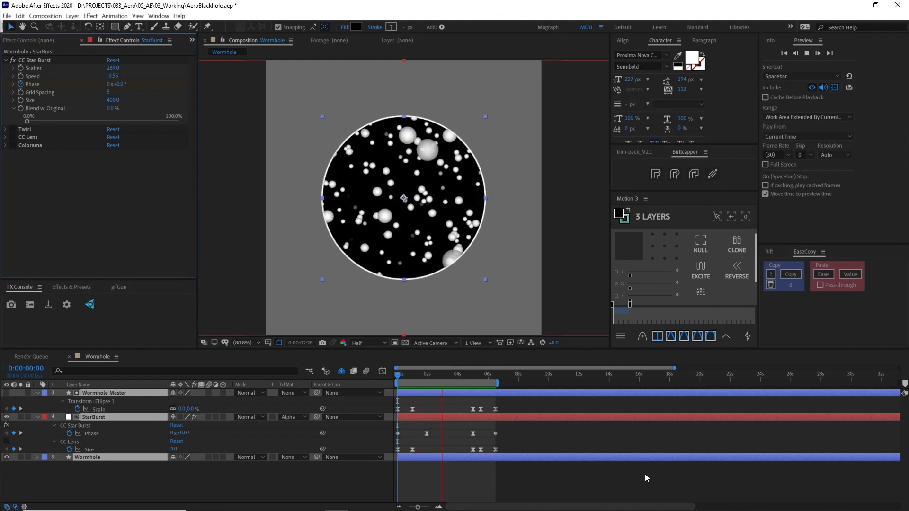
{"action": "left_click", "coordinate": [6, 129]}
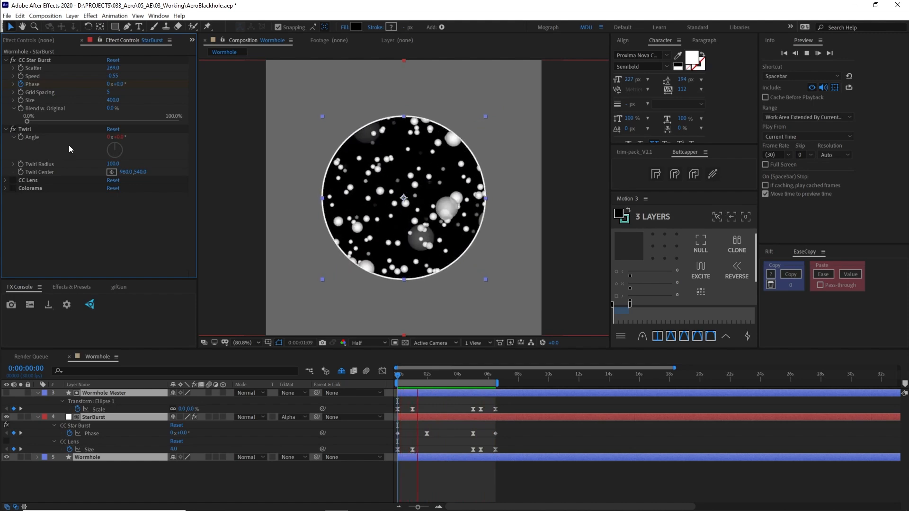
{"action": "left_click", "coordinate": [6, 180]}
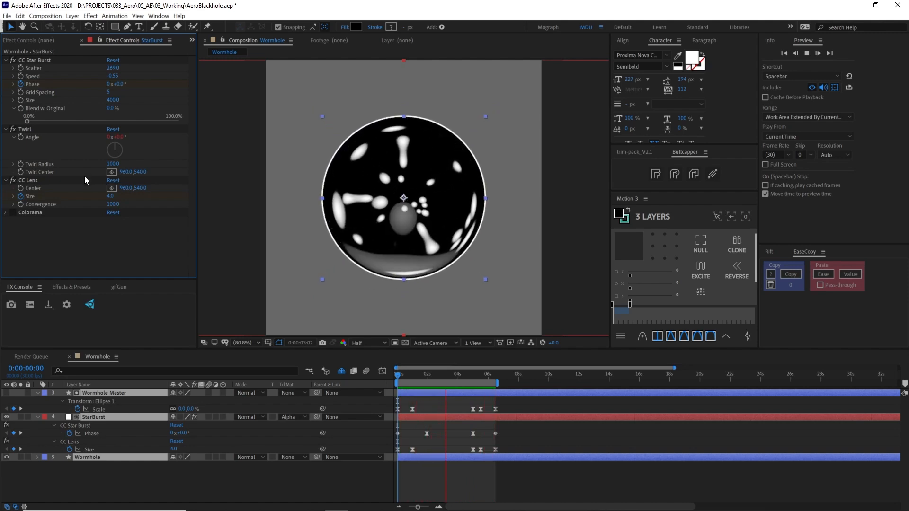
Enable and expand Colorama, then hide layer 1 to reveal the tinted wormhole artwork
{"action": "left_click", "coordinate": [12, 212]}
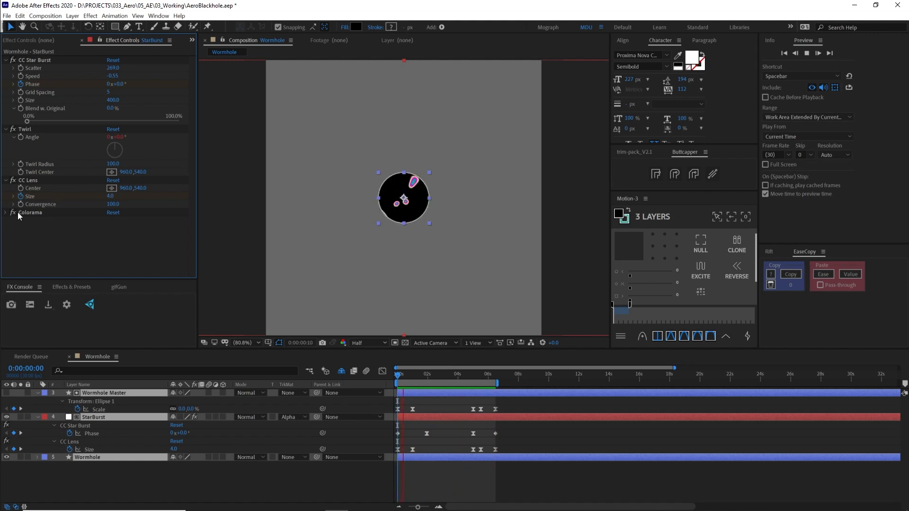
{"action": "left_click", "coordinate": [12, 213]}
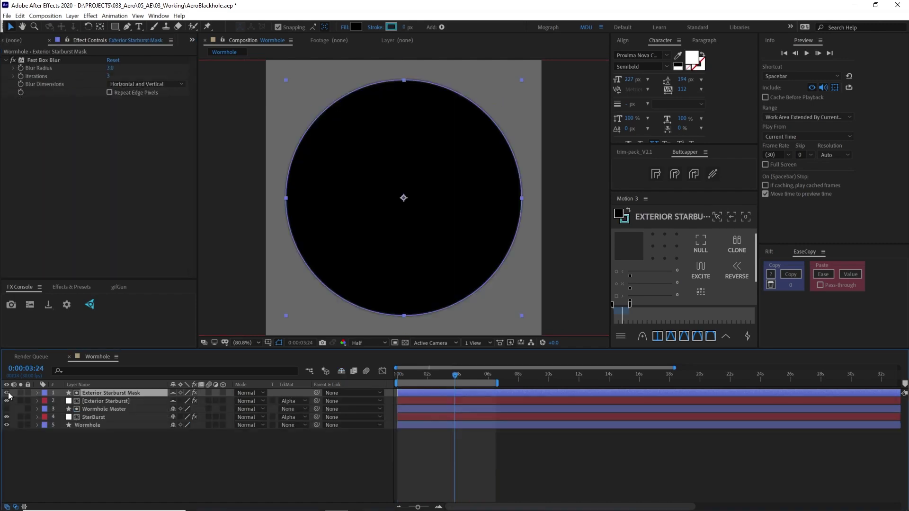
{"action": "left_click", "coordinate": [7, 393]}
Preview the composition and select the Exterior Starburst layer to show its effects
{"action": "key", "text": "space"}
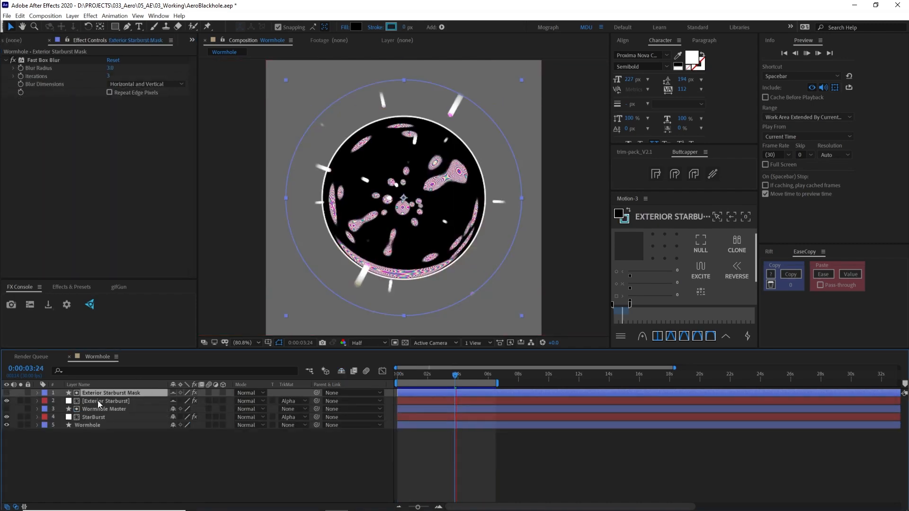
{"action": "left_click", "coordinate": [104, 401]}
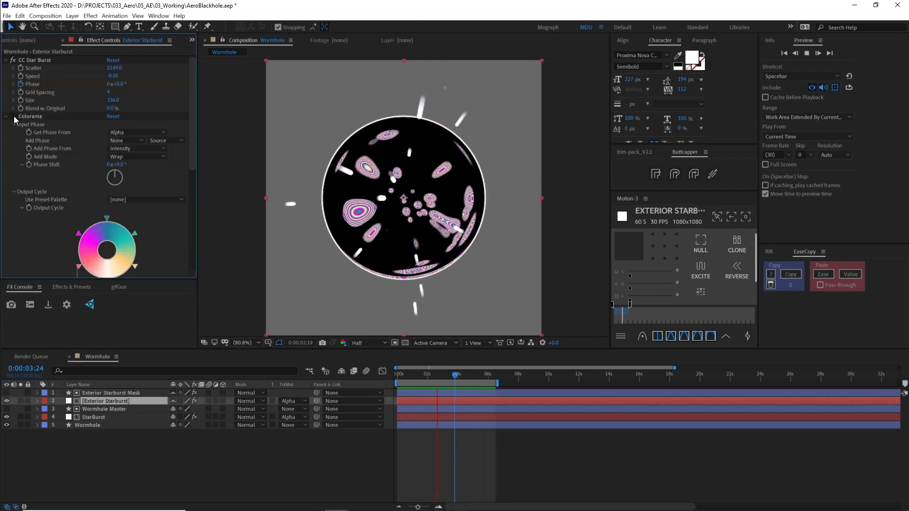
{"action": "scroll", "coordinate": [56, 174], "scroll_direction": "down", "scroll_amount": 6}
{"action": "scroll", "coordinate": [55, 174], "scroll_direction": "down", "scroll_amount": 6}
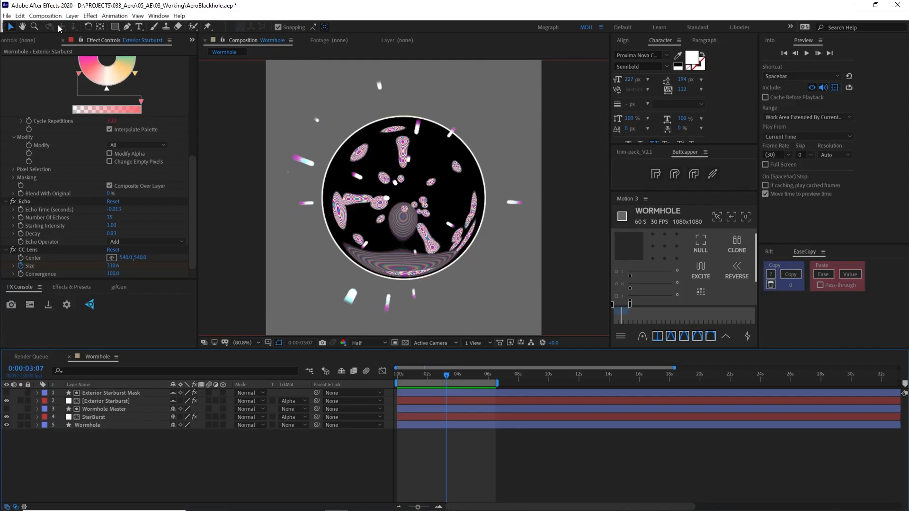
Queue the Wormhole composition in Adobe Media Encoder and open its export settings
{"action": "left_click", "coordinate": [44, 16]}
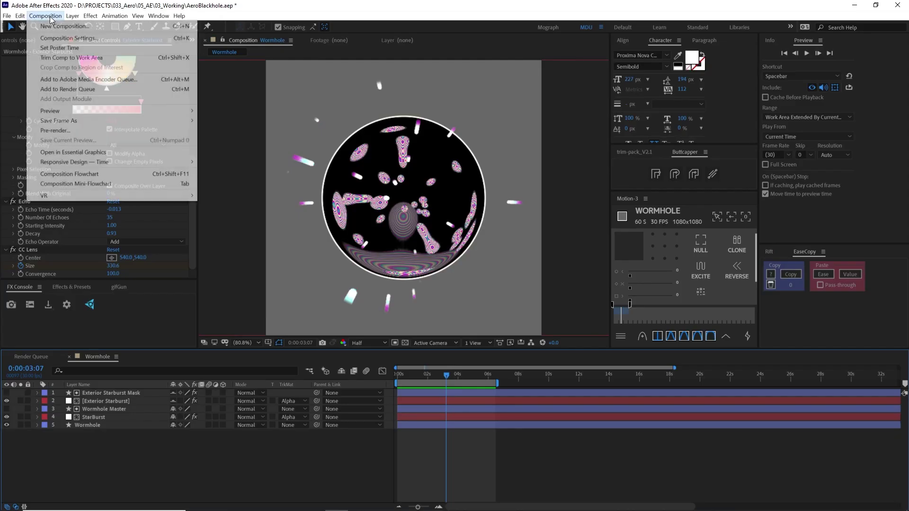
{"action": "left_click", "coordinate": [147, 79]}
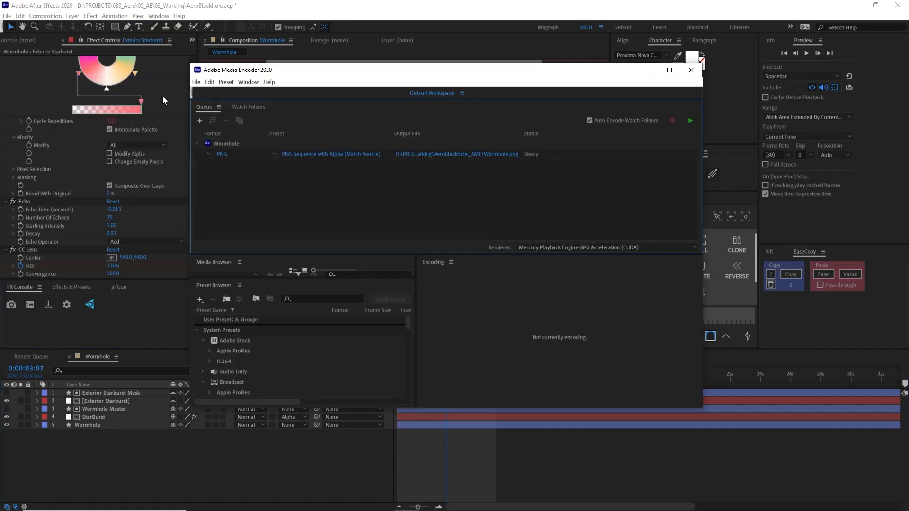
{"action": "left_click", "coordinate": [222, 155]}
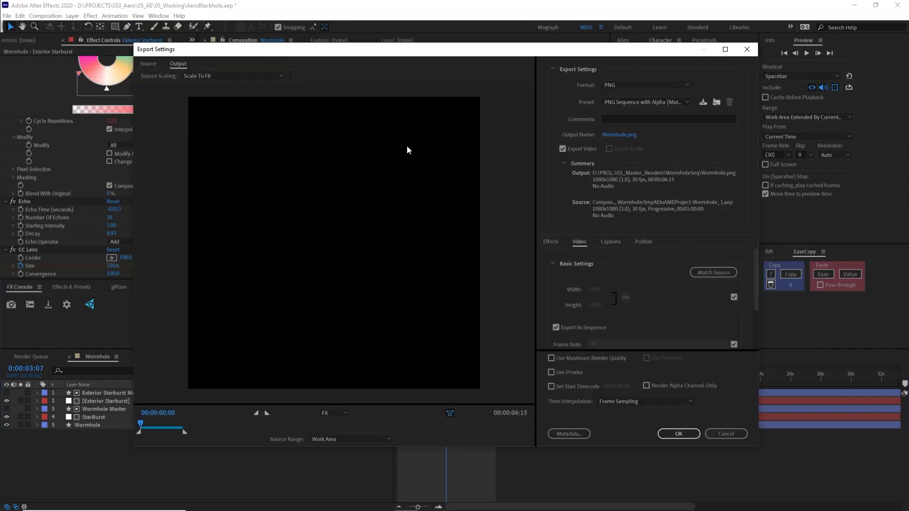
Keep PNG Sequence with Alpha, set a custom half-size 540 width, render, and close Media Encoder
{"action": "left_click", "coordinate": [662, 102]}
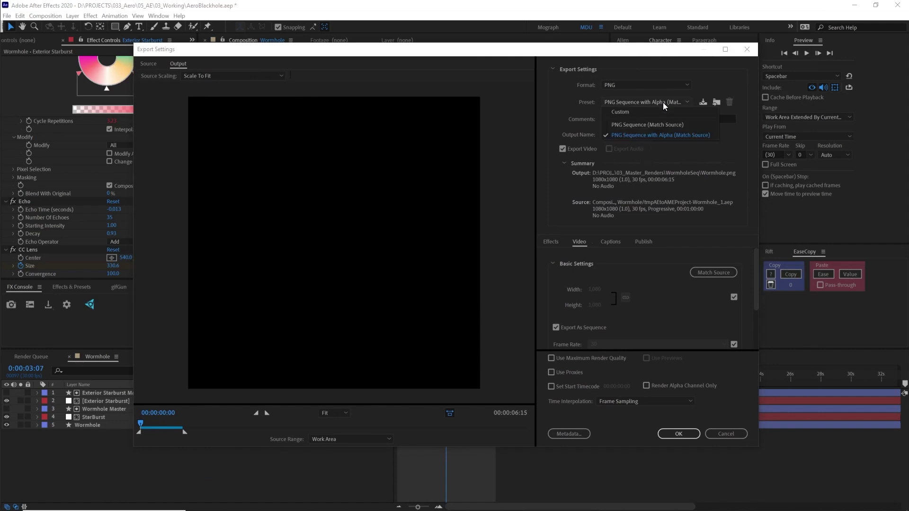
{"action": "left_click", "coordinate": [710, 132]}
{"action": "left_click", "coordinate": [732, 297]}
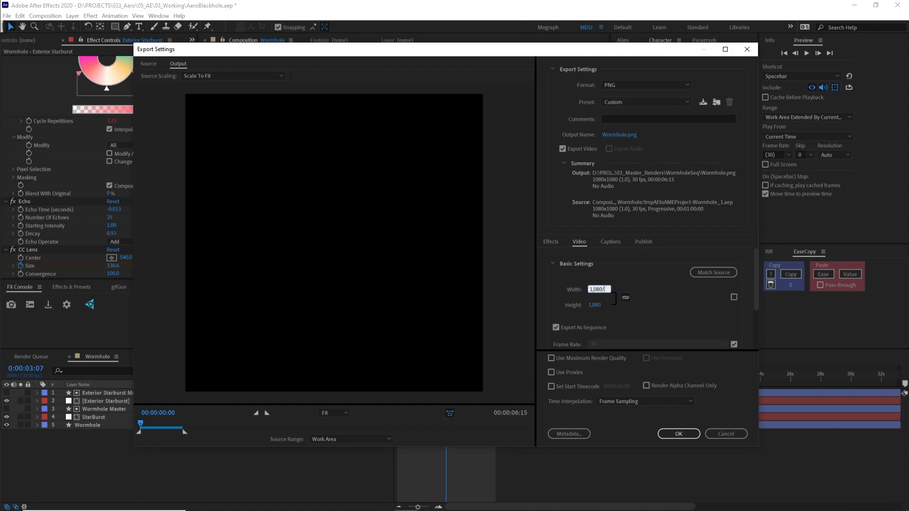
{"action": "type", "text": "/2"}
{"action": "key", "text": "Return"}
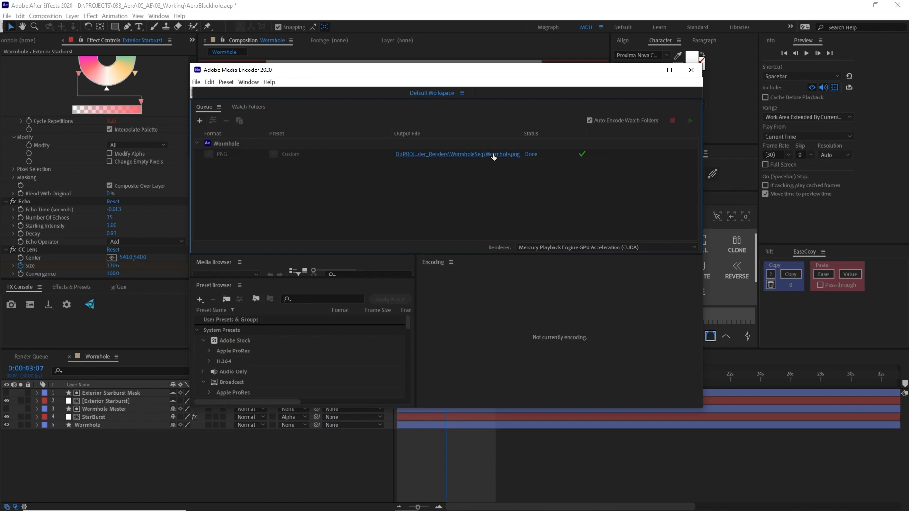
{"action": "left_click", "coordinate": [494, 154]}
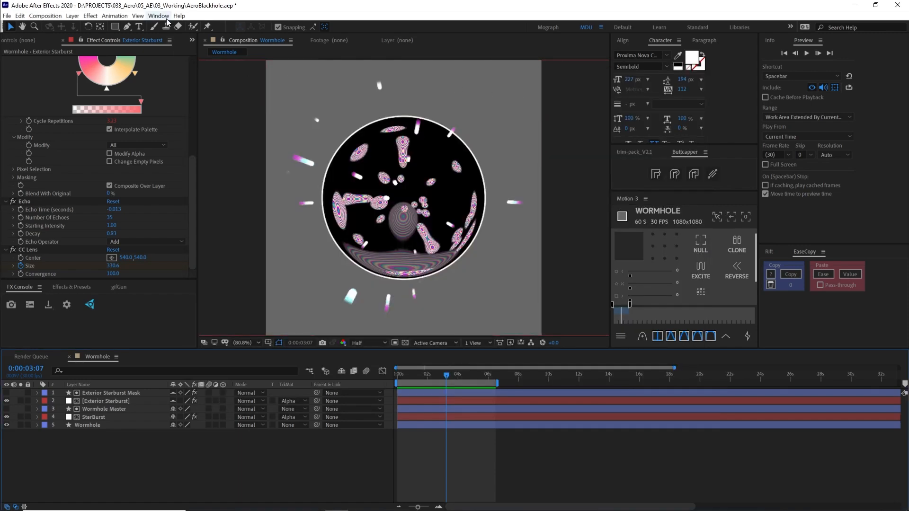
Open the Libraries panel and drop the zipped WormholeSeq render into My Library
{"action": "left_click", "coordinate": [159, 15]}
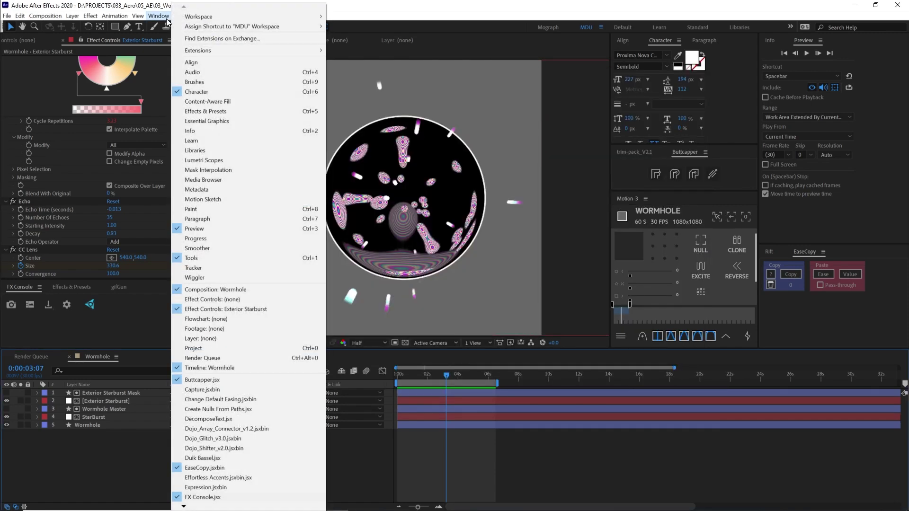
{"action": "left_click", "coordinate": [229, 147]}
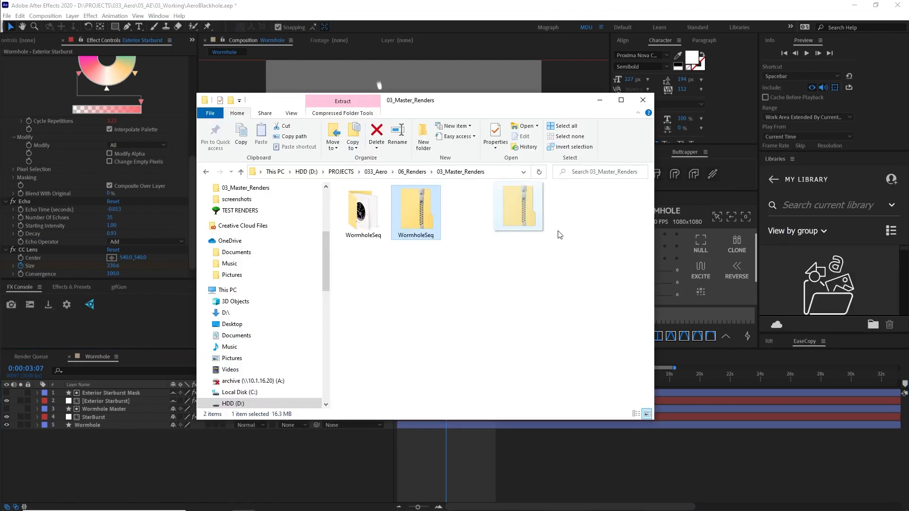
{"action": "left_click_drag", "start_coordinate": [419, 213], "coordinate": [830, 282]}
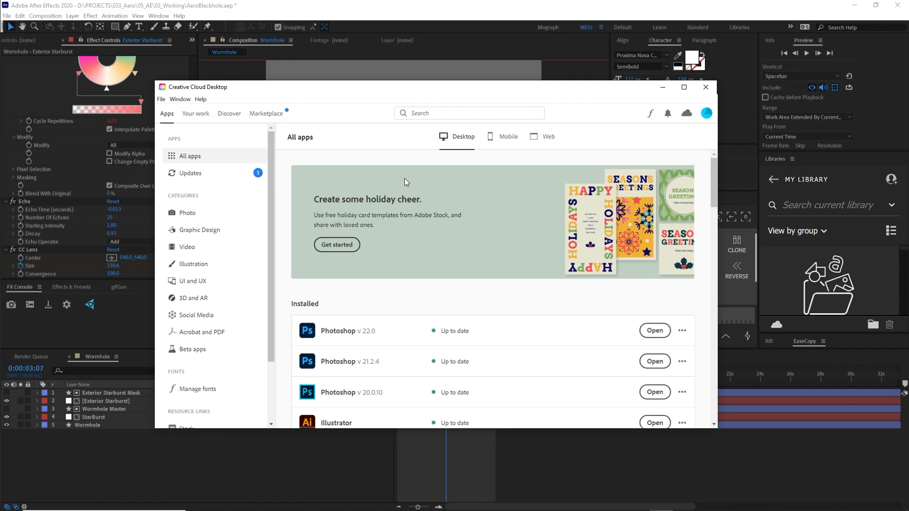
Go to Creative Cloud Web from Creative Cloud Desktop's File menu
{"action": "left_click", "coordinate": [160, 99]}
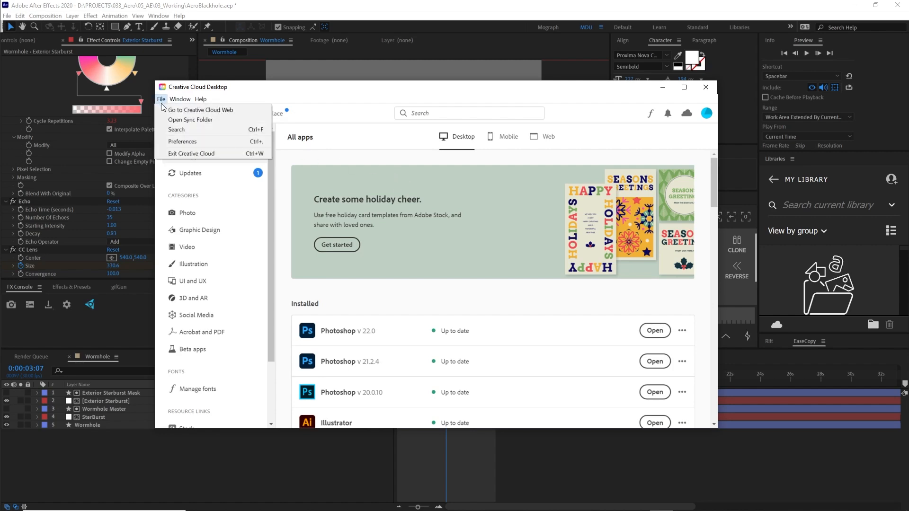
{"action": "left_click", "coordinate": [201, 110]}
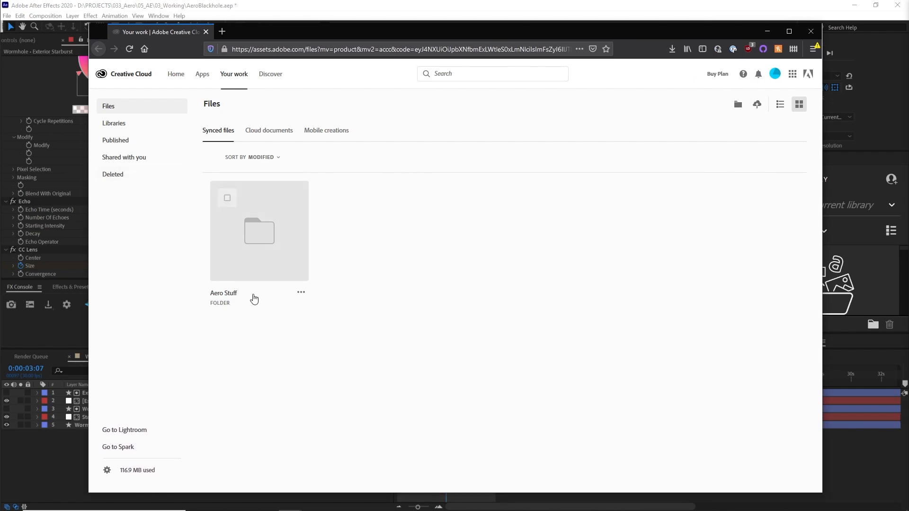
Open the Aero Stuff folder and drag WormholeSeq.zip from 03_Master_Renders into it
{"action": "left_click", "coordinate": [284, 217]}
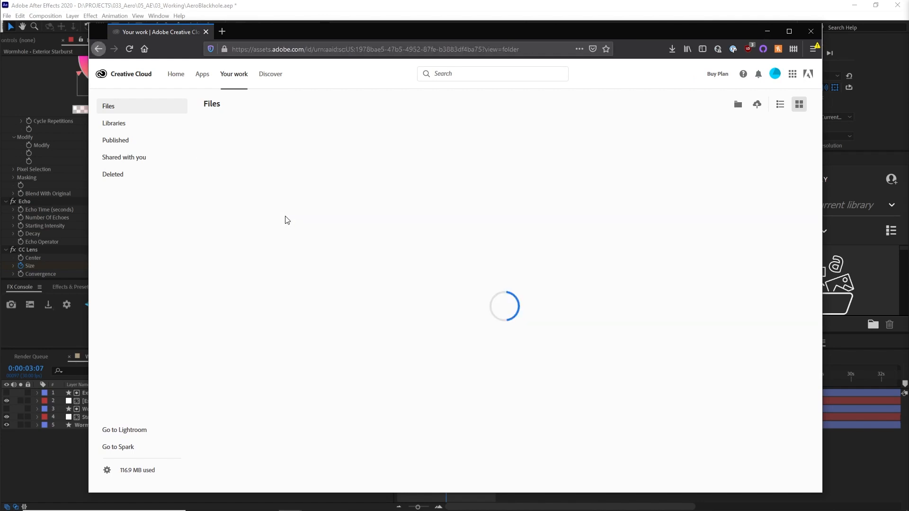
{"action": "key", "text": "alt+Tab"}
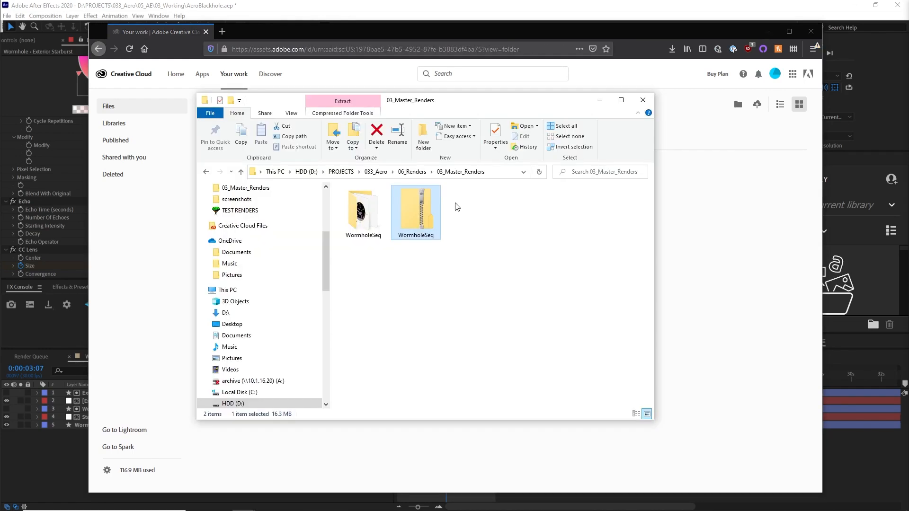
{"action": "mouse_move", "coordinate": [470, 106]}
{"action": "left_mouse_down"}
{"action": "mouse_move", "coordinate": [749, 91]}
{"action": "mouse_move", "coordinate": [706, 73]}
{"action": "left_mouse_up"}
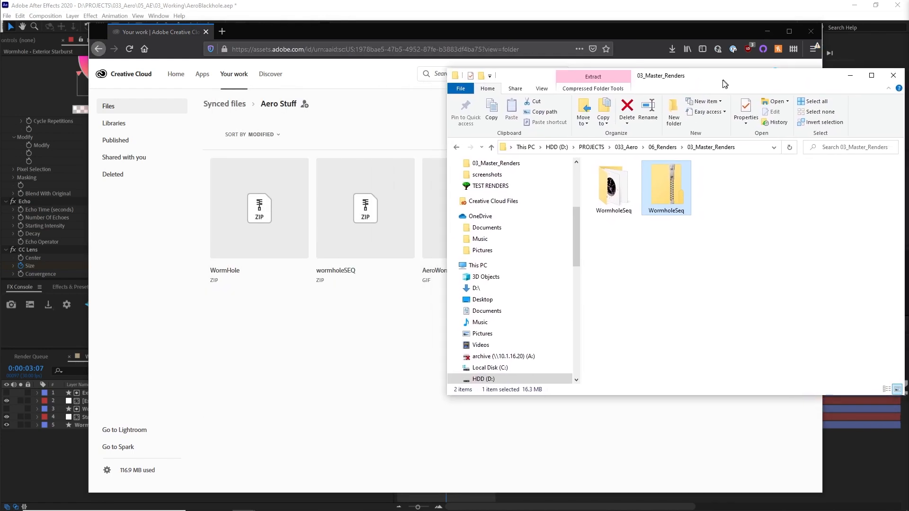
{"action": "left_click_drag", "start_coordinate": [649, 178], "coordinate": [322, 328]}
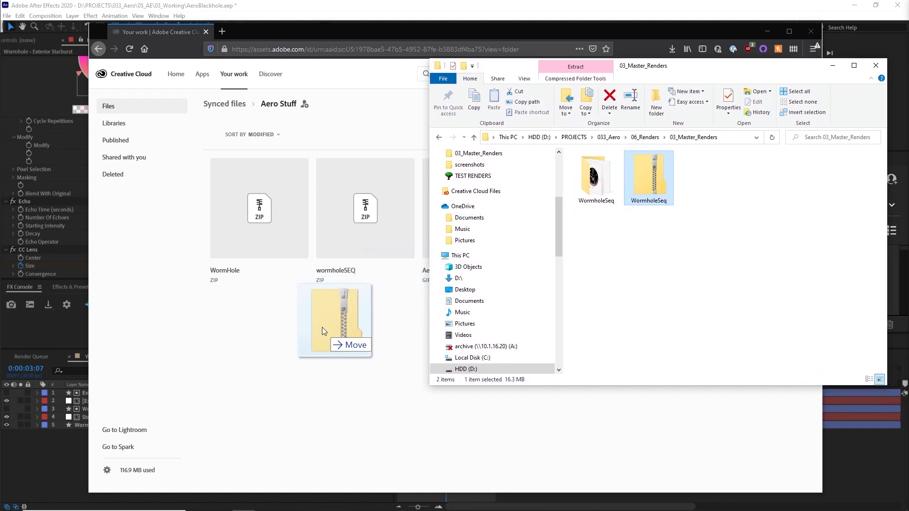
{"action": "left_click", "coordinate": [369, 343]}
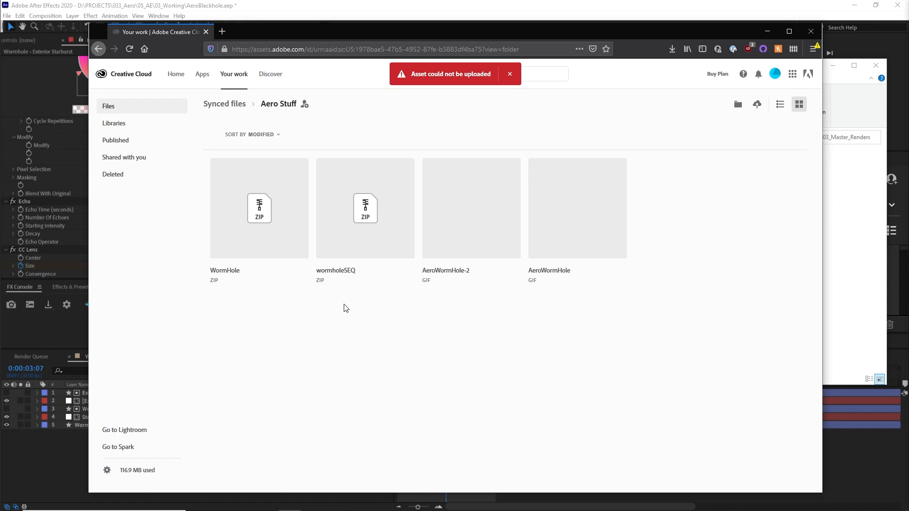
Retry uploading WormholeSeq.zip, which fails with 'Asset could not be uploaded'
{"action": "left_click", "coordinate": [873, 239]}
{"action": "left_click", "coordinate": [650, 178]}
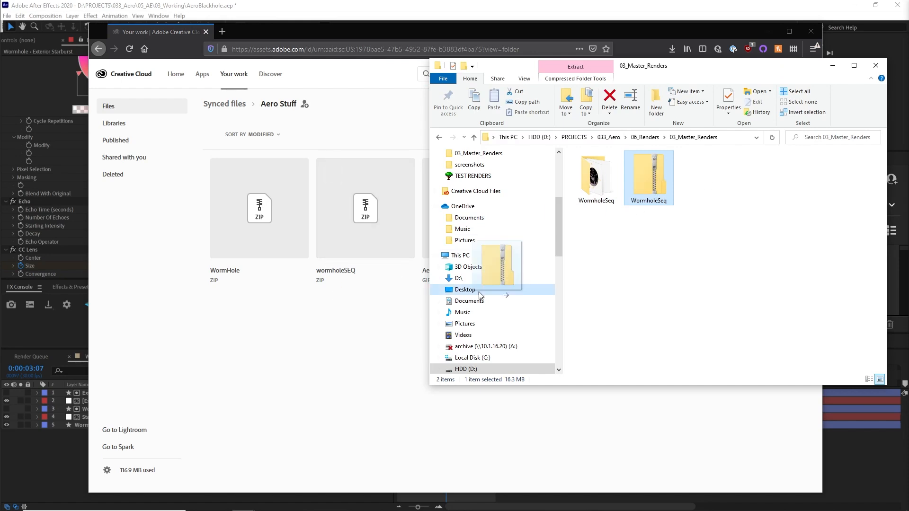
{"action": "left_click_drag", "start_coordinate": [660, 178], "coordinate": [341, 359]}
{"action": "left_click", "coordinate": [309, 377]}
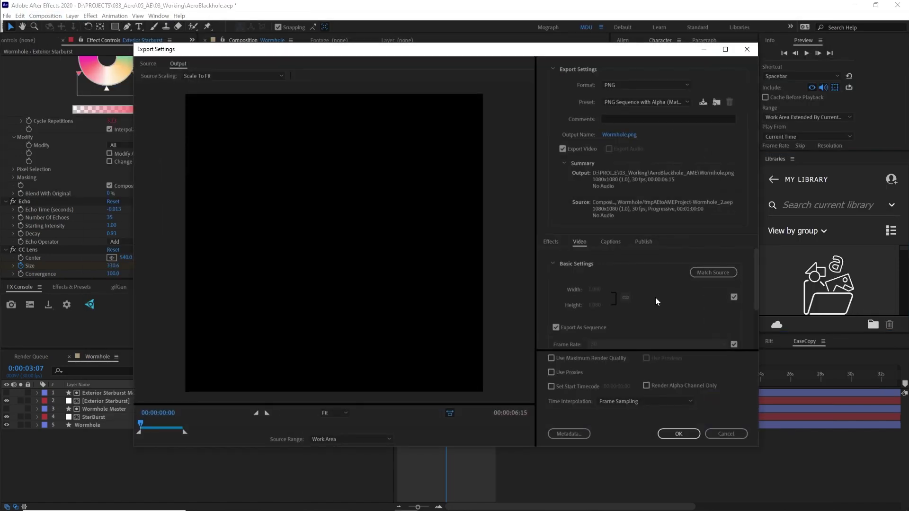
Set the export to a custom 540 width and 15 fps frame rate
{"action": "left_click", "coordinate": [733, 297]}
{"action": "left_click", "coordinate": [598, 289]}
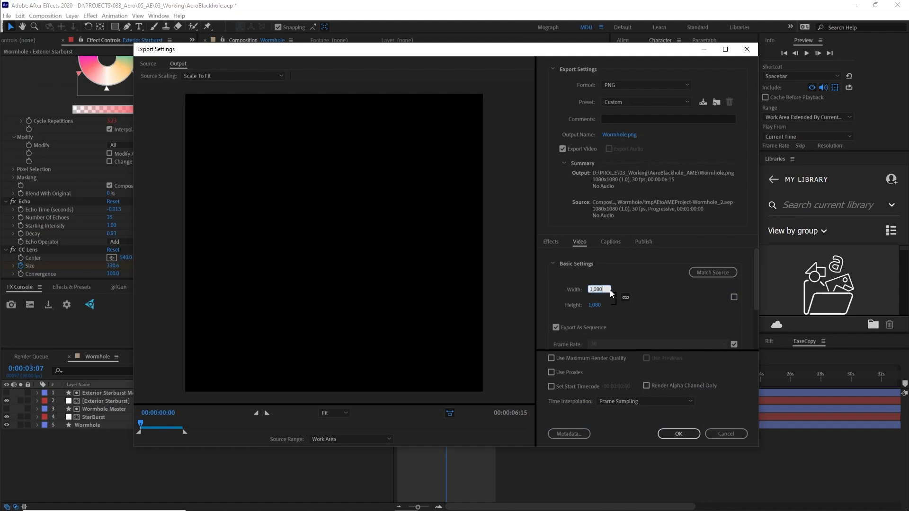
{"action": "scroll", "coordinate": [633, 275], "scroll_direction": "down", "scroll_amount": 2}
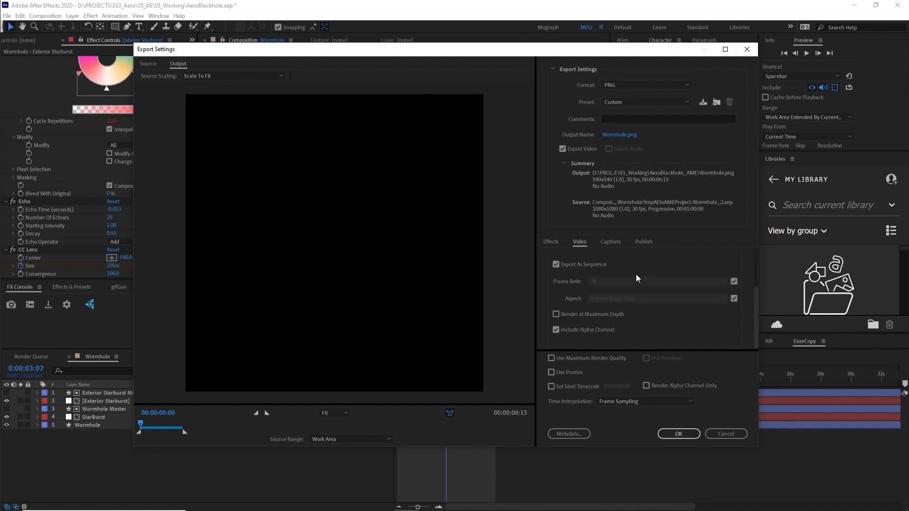
{"action": "left_click", "coordinate": [734, 282]}
{"action": "left_click", "coordinate": [722, 282]}
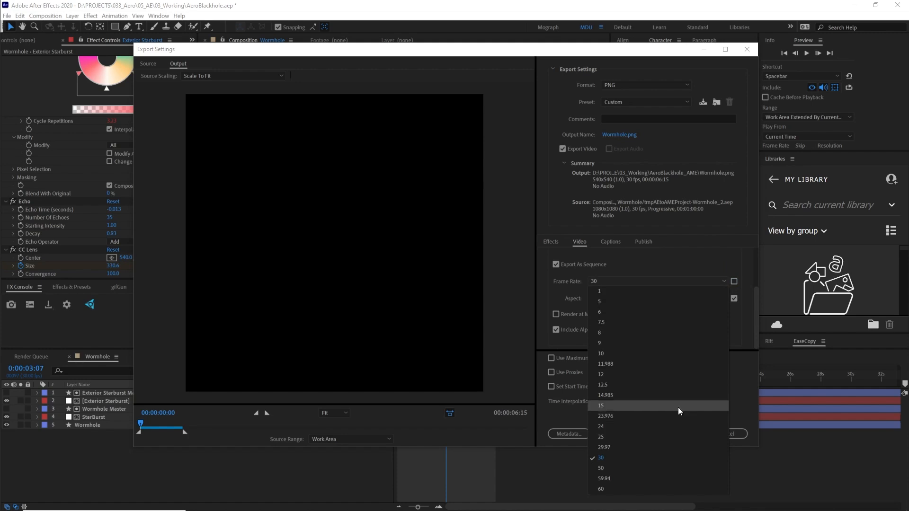
{"action": "left_click", "coordinate": [678, 406]}
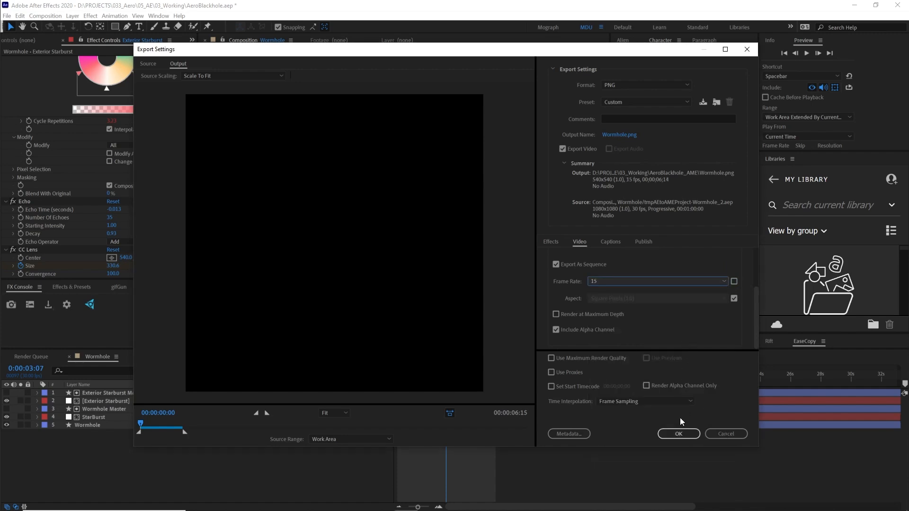
{"action": "left_click", "coordinate": [679, 432]}
Choose the HalfSize output folder and start encoding
{"action": "left_click", "coordinate": [471, 205]}
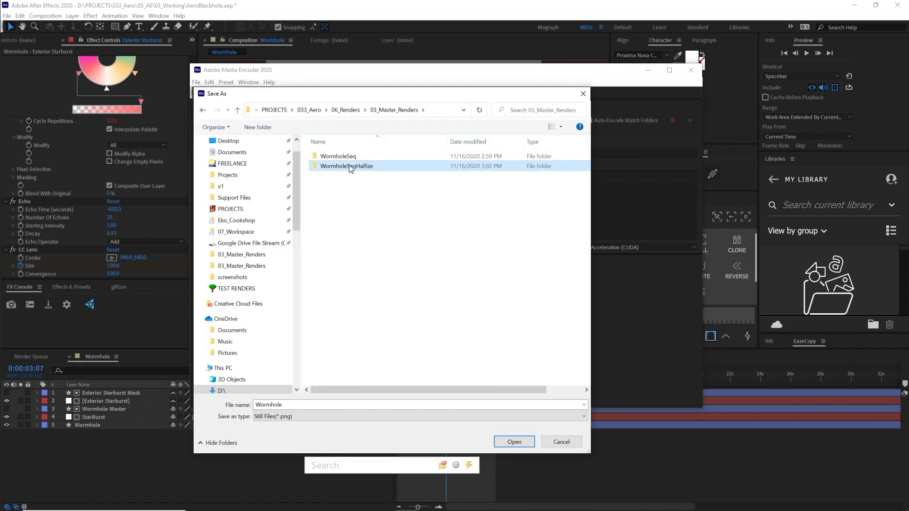
{"action": "double_click", "coordinate": [350, 168]}
{"action": "left_click", "coordinate": [514, 442]}
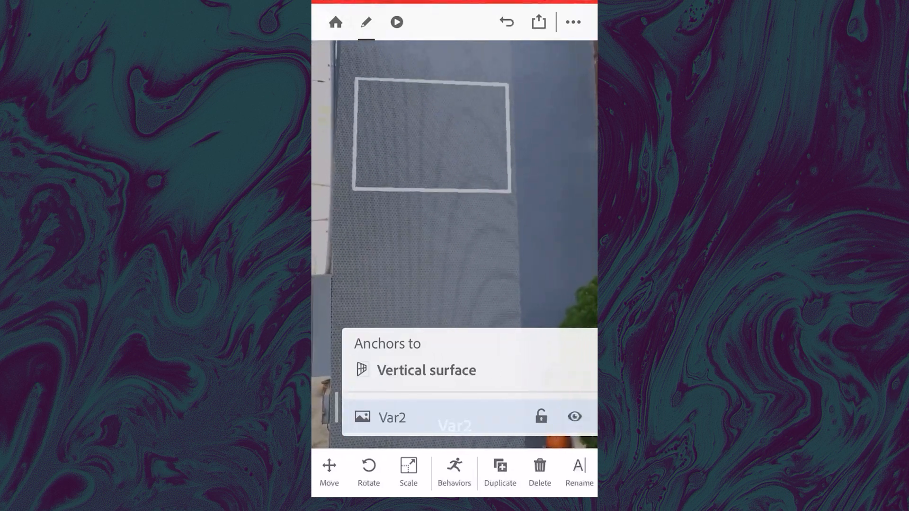
Rotate Var2 to about 2.5° pitch on the wall, then begin adding behaviors
{"action": "left_click", "coordinate": [368, 472]}
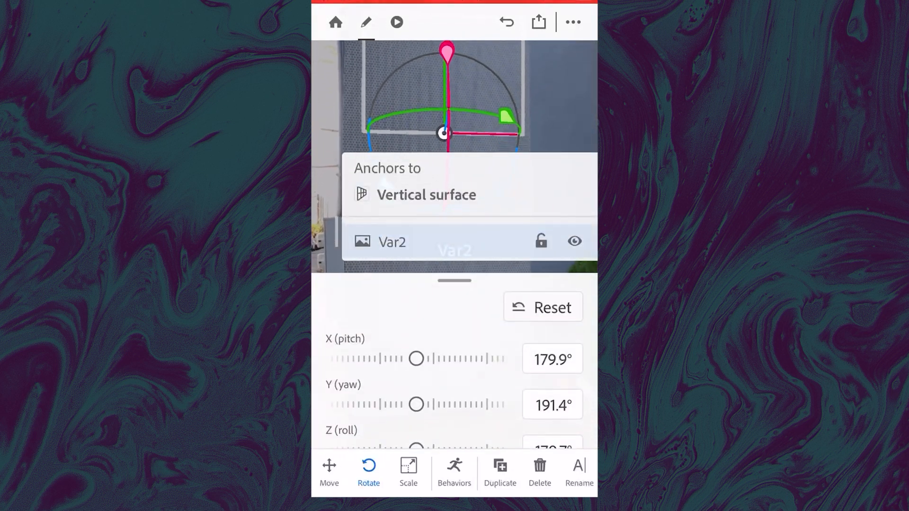
{"action": "mouse_move", "coordinate": [417, 359]}
{"action": "left_mouse_down"}
{"action": "mouse_move", "coordinate": [468, 358]}
{"action": "mouse_move", "coordinate": [412, 359]}
{"action": "left_mouse_up"}
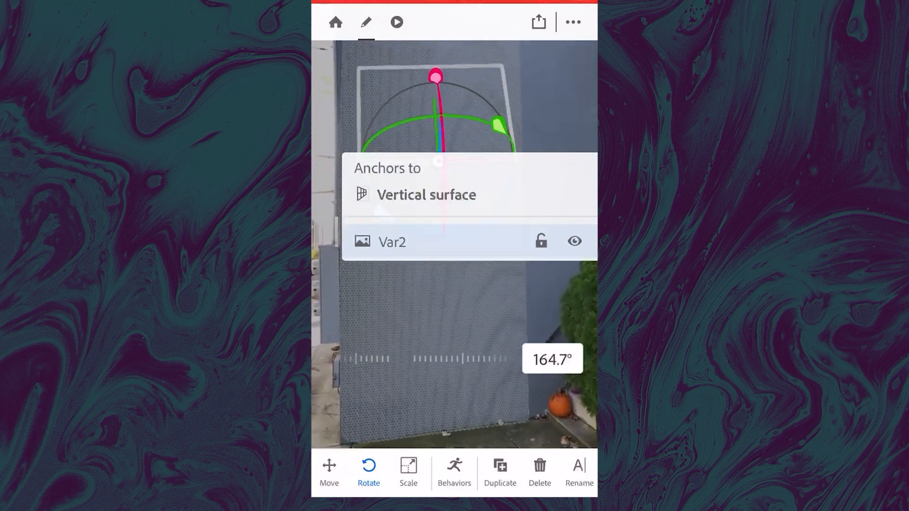
{"action": "mouse_move", "coordinate": [426, 405]}
{"action": "left_mouse_down"}
{"action": "mouse_move", "coordinate": [398, 404]}
{"action": "mouse_move", "coordinate": [440, 404]}
{"action": "left_mouse_up"}
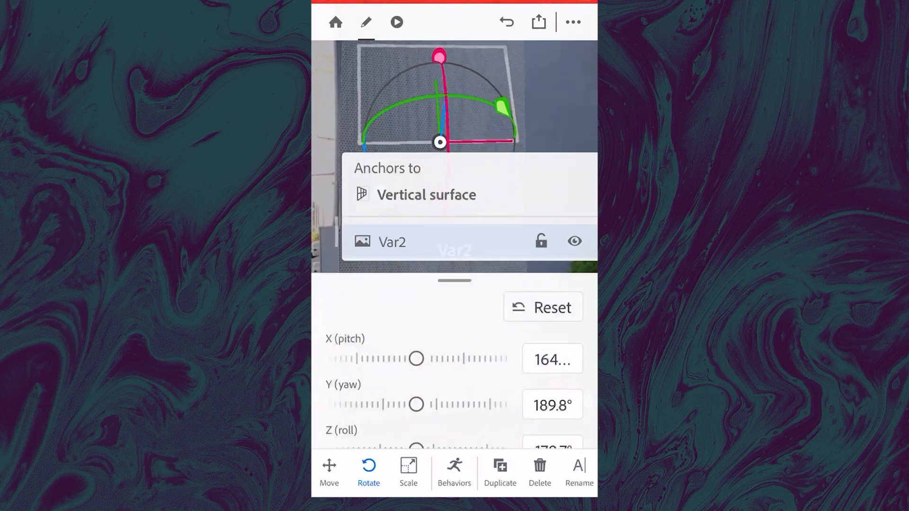
{"action": "left_click_drag", "start_coordinate": [426, 358], "coordinate": [398, 358]}
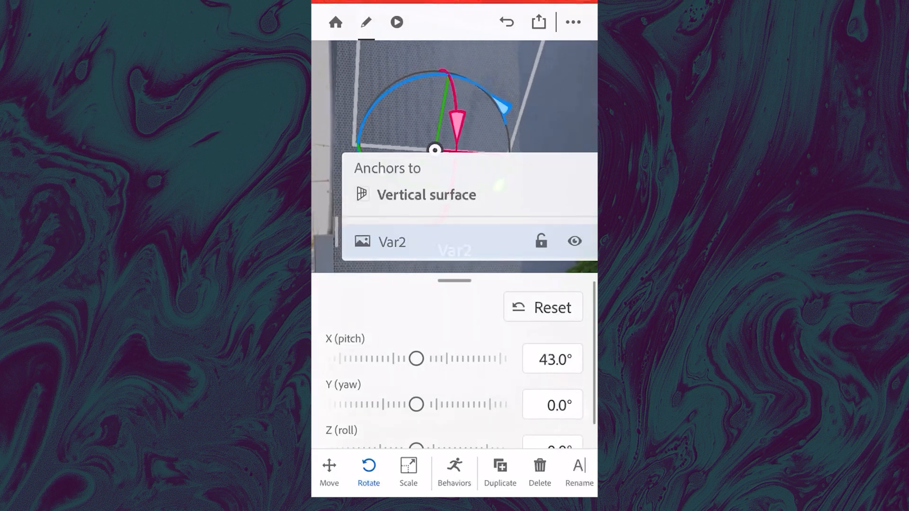
{"action": "left_click_drag", "start_coordinate": [426, 358], "coordinate": [454, 358]}
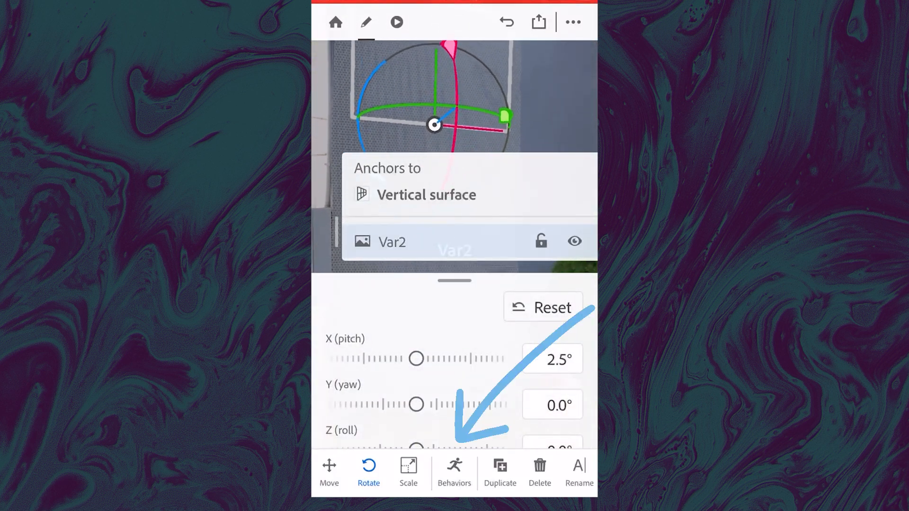
{"action": "left_click", "coordinate": [454, 473]}
Bring up the list of trigger types for Var2
{"action": "left_click", "coordinate": [359, 316]}
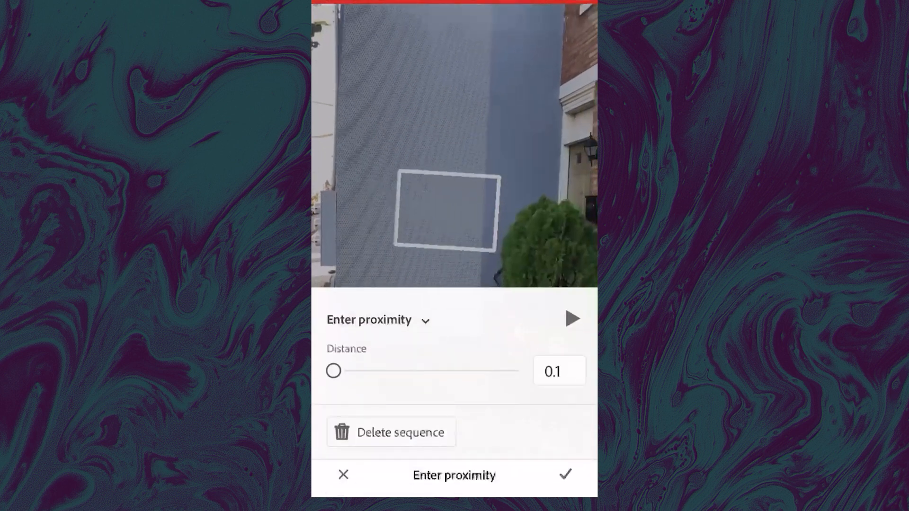
Set the proximity distance to 4.1 and confirm a Play images action on Var3
{"action": "left_click_drag", "start_coordinate": [334, 370], "coordinate": [369, 370]}
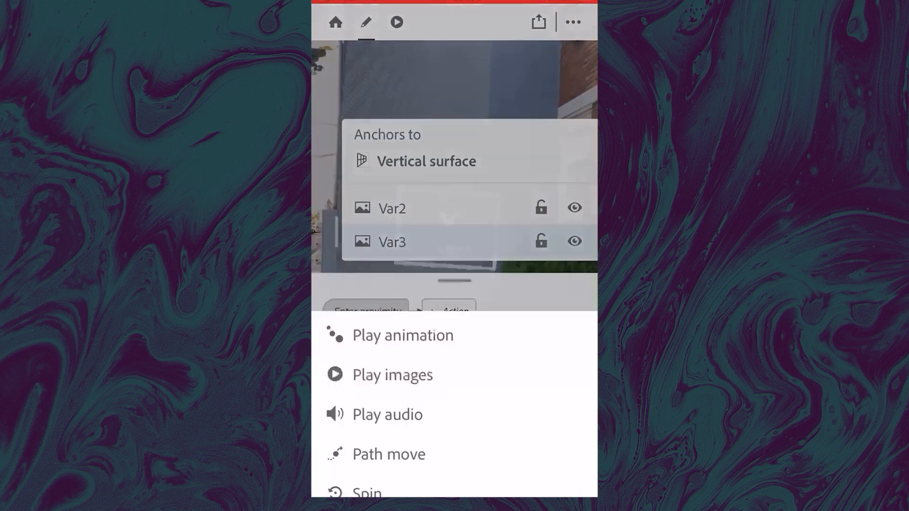
{"action": "left_click", "coordinate": [392, 115]}
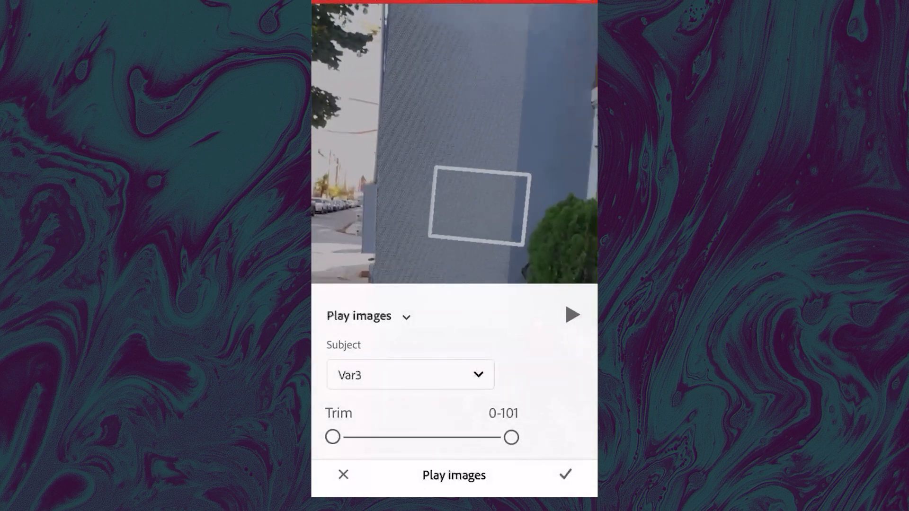
{"action": "left_click", "coordinate": [565, 474]}
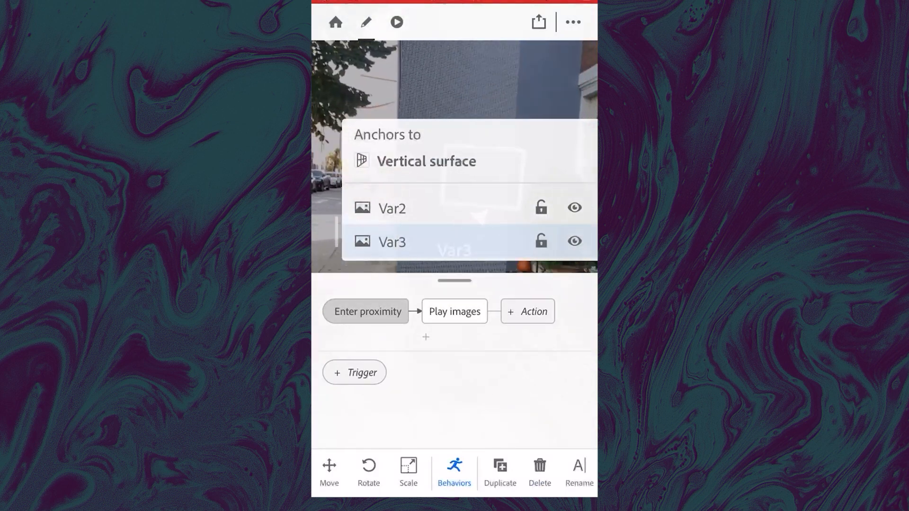
Enter preview mode to test Var3's proximity-triggered playback on the wall
{"action": "left_click", "coordinate": [396, 22]}
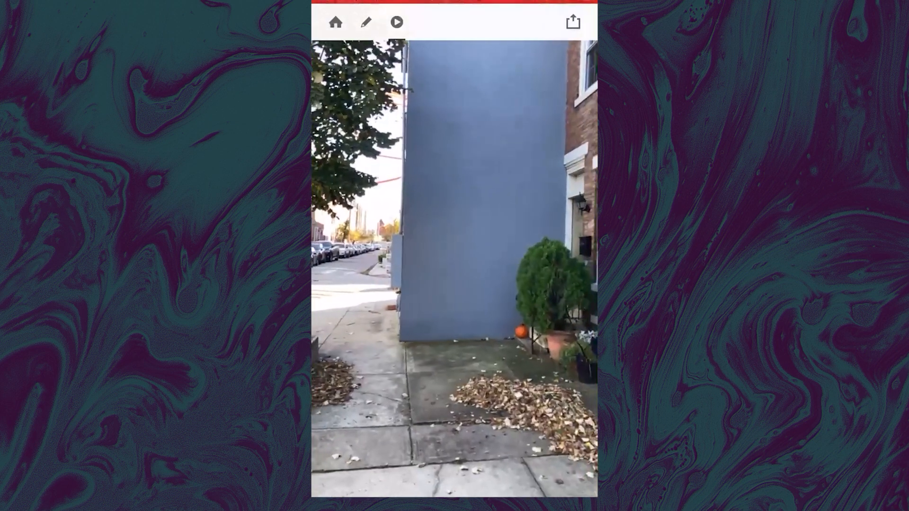